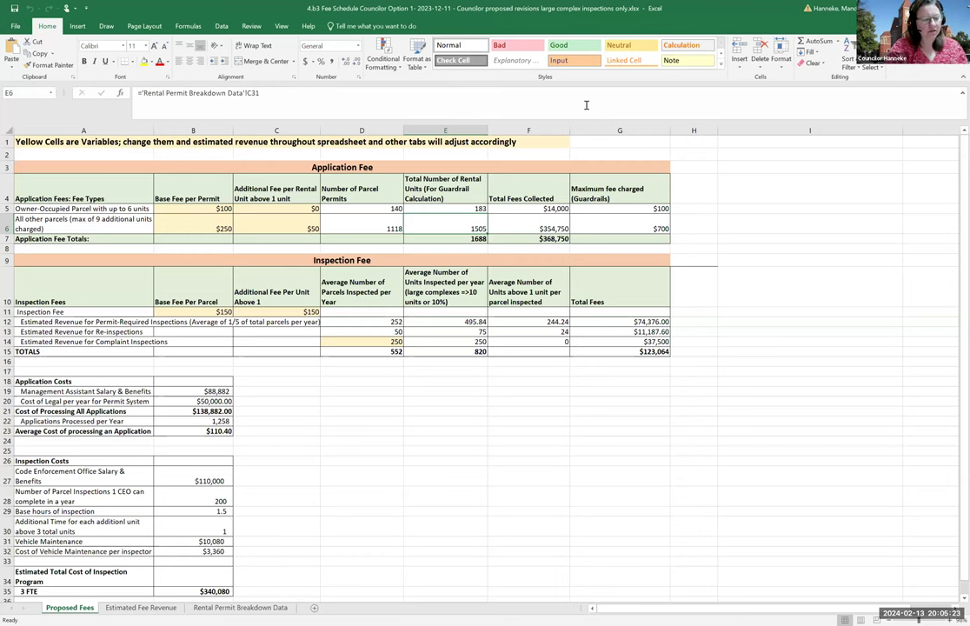
- Examine the base permit fees, the additional unit fee and the maximum fee formula in the Application Fee table
{"action": "scroll", "coordinate": [587, 106], "scroll_direction": "up", "scroll_amount": 3}
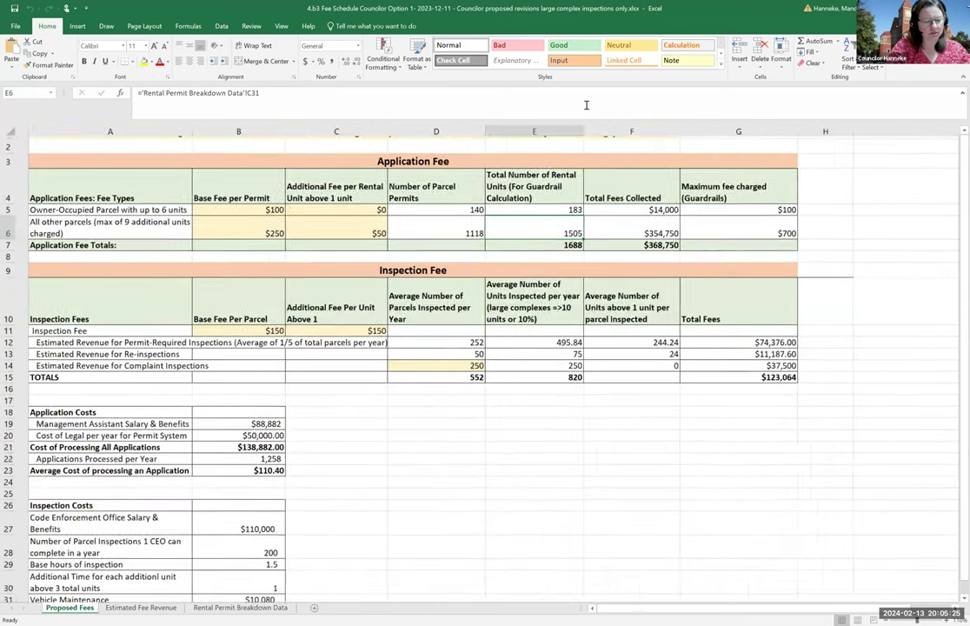
{"action": "scroll", "coordinate": [587, 108], "scroll_direction": "up", "scroll_amount": 1}
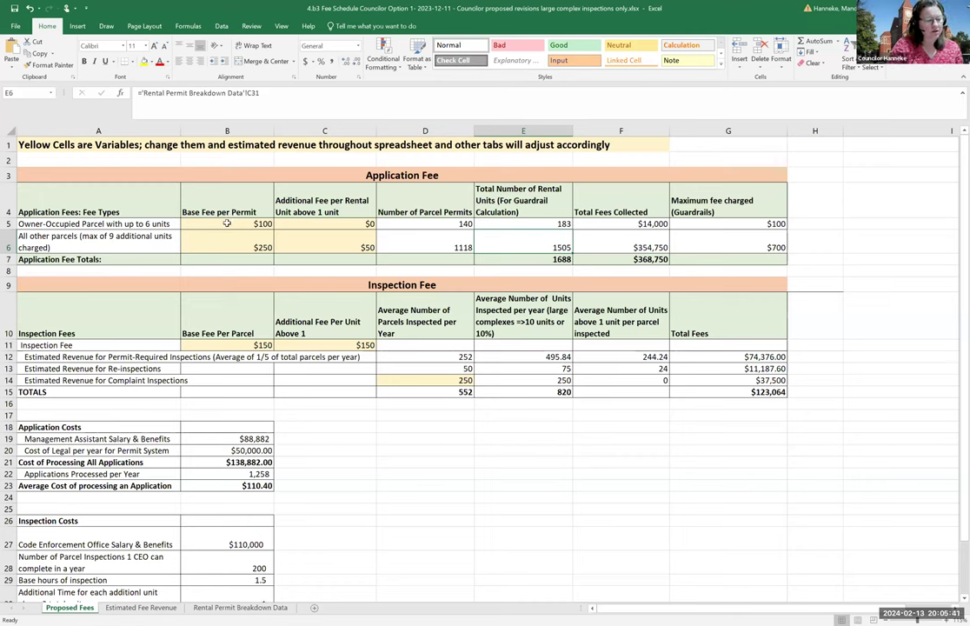
{"action": "left_click", "coordinate": [227, 224]}
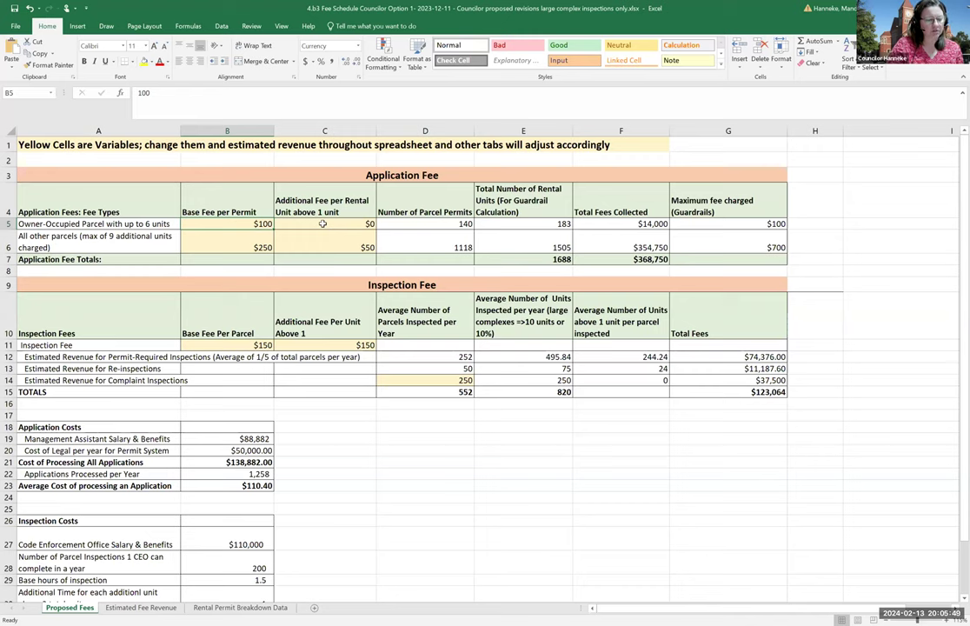
{"action": "left_click", "coordinate": [216, 241]}
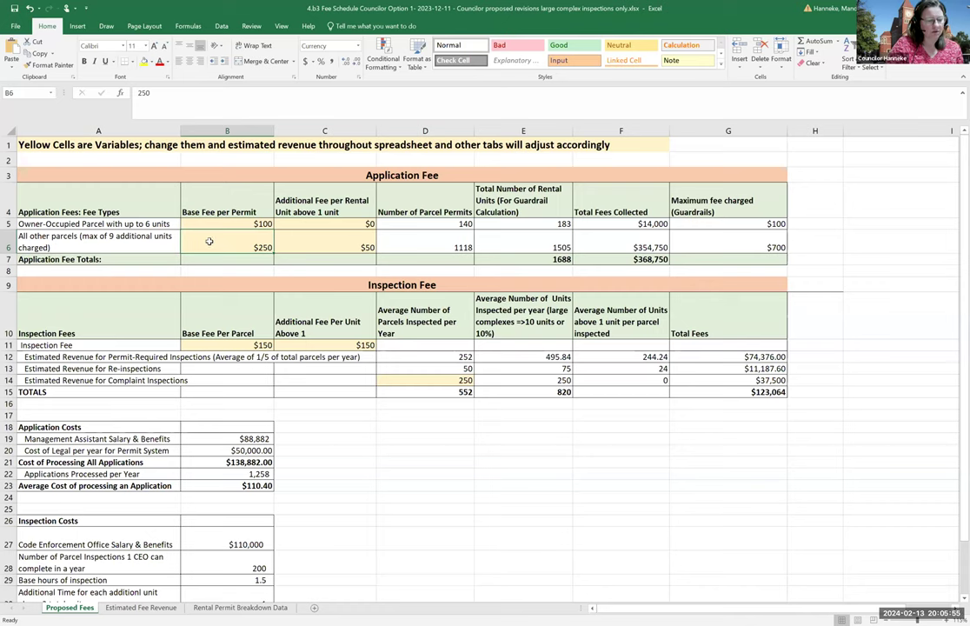
{"action": "left_click", "coordinate": [317, 245]}
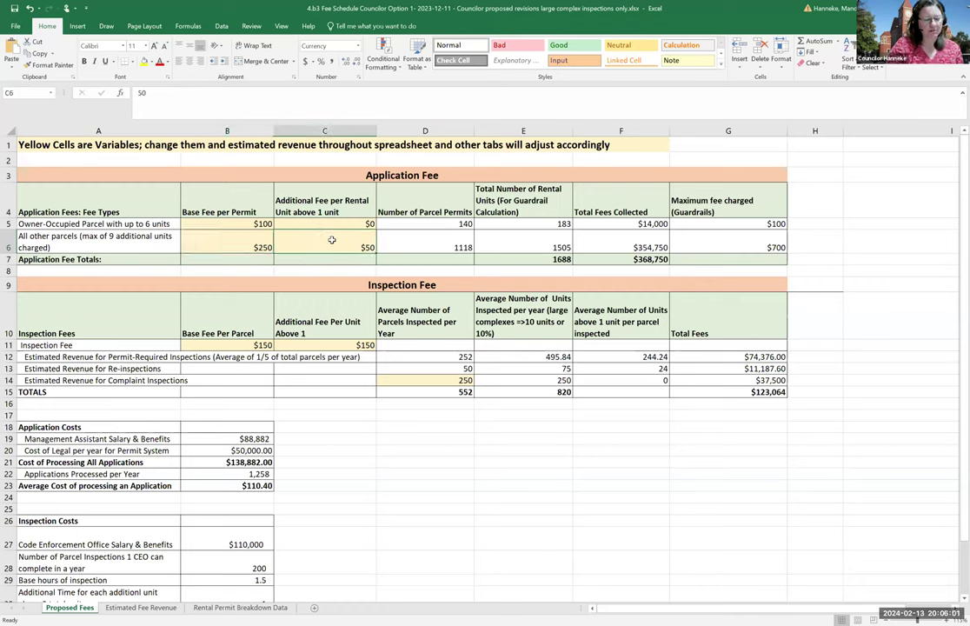
{"action": "left_click", "coordinate": [737, 242]}
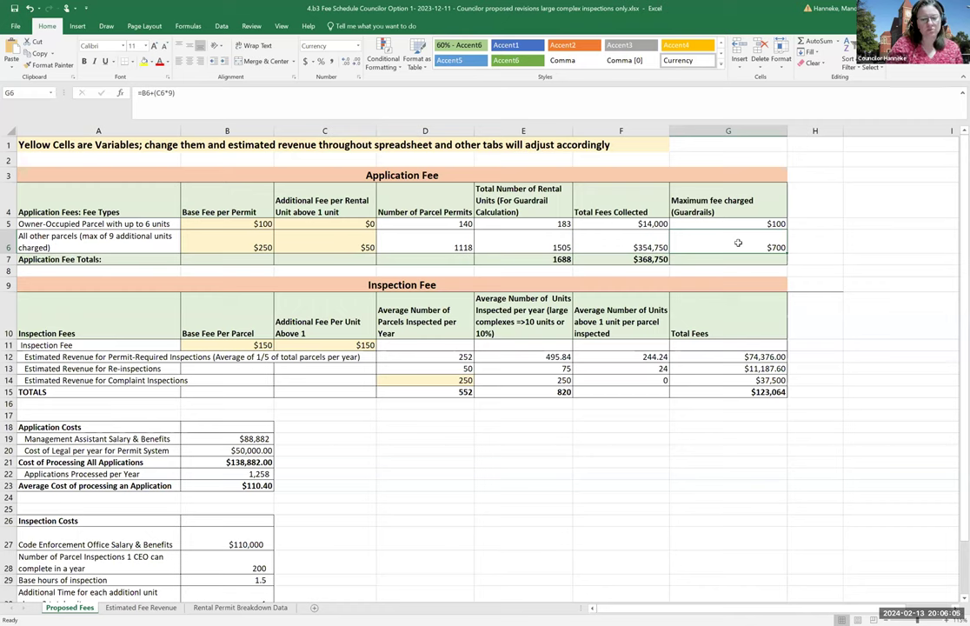
{"action": "left_click", "coordinate": [171, 96]}
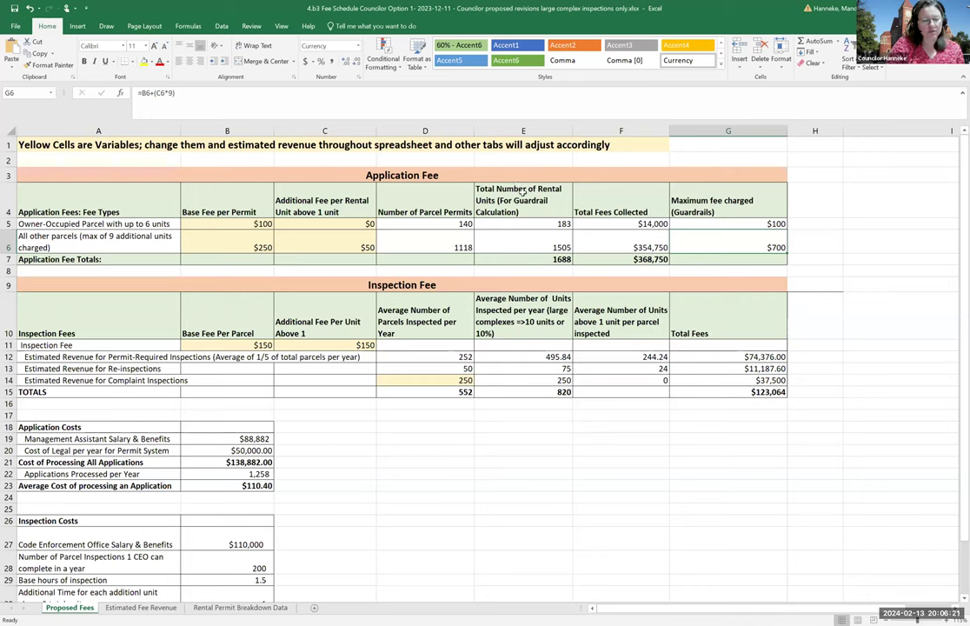
- Trace the total rental units for all other parcels to the guardrail calculation on the Rental Permit Breakdown Data sheet
{"action": "left_click", "coordinate": [534, 243]}
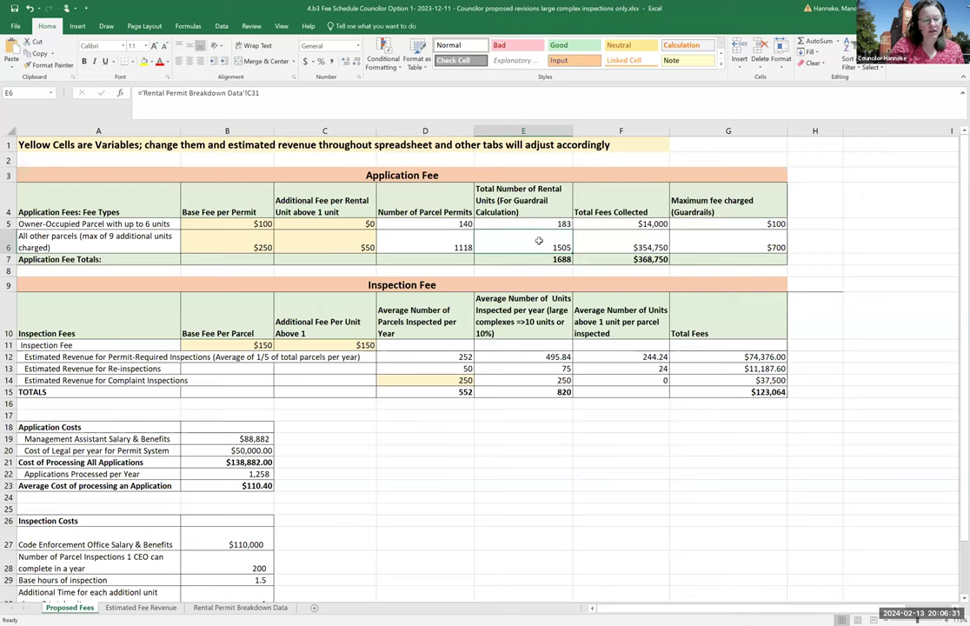
{"action": "left_click", "coordinate": [240, 607]}
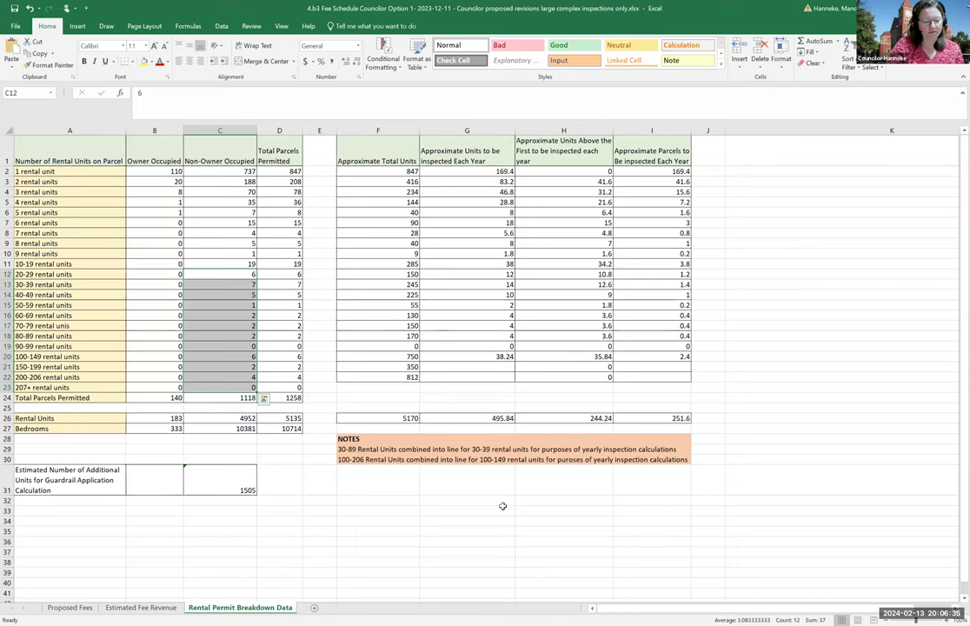
{"action": "left_click", "coordinate": [225, 485]}
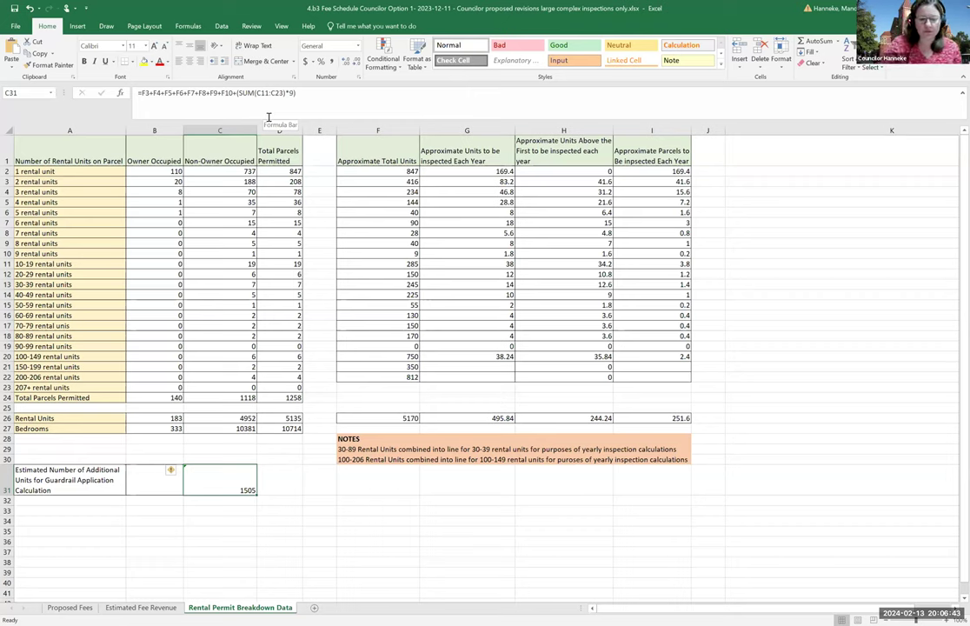
- Review the Base Revenue column on the Estimated Fee Revenue sheet, checking the Total Revenue and Required Town Support formulas
{"action": "left_click", "coordinate": [139, 607]}
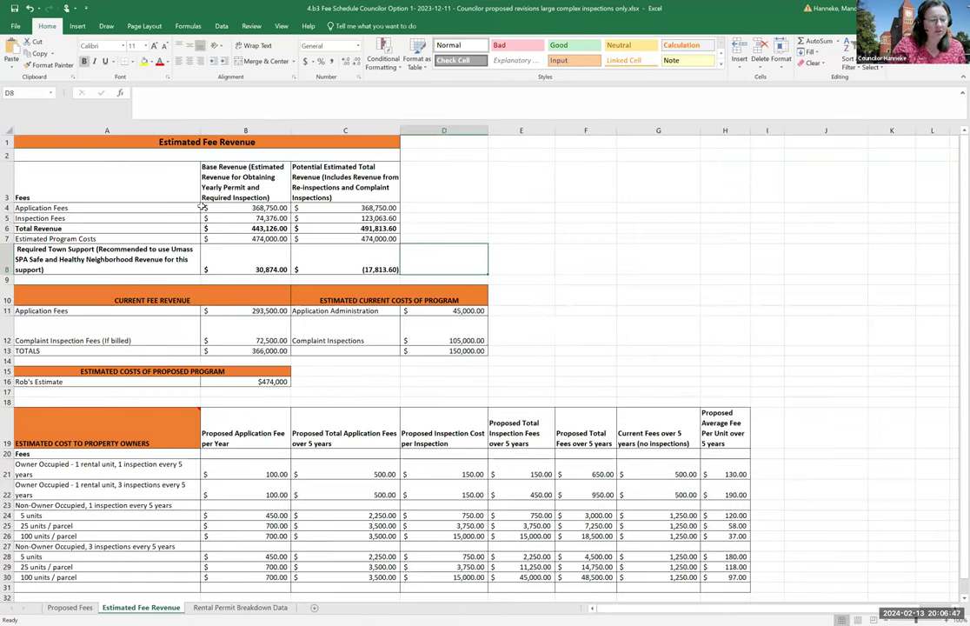
{"action": "left_click_drag", "start_coordinate": [228, 179], "coordinate": [232, 272]}
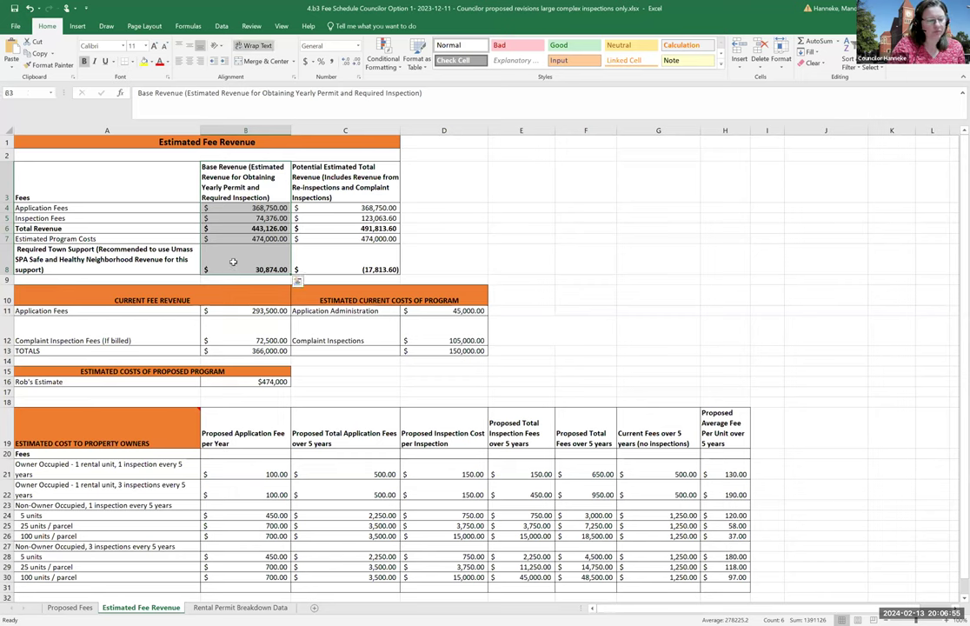
{"action": "left_click", "coordinate": [241, 228]}
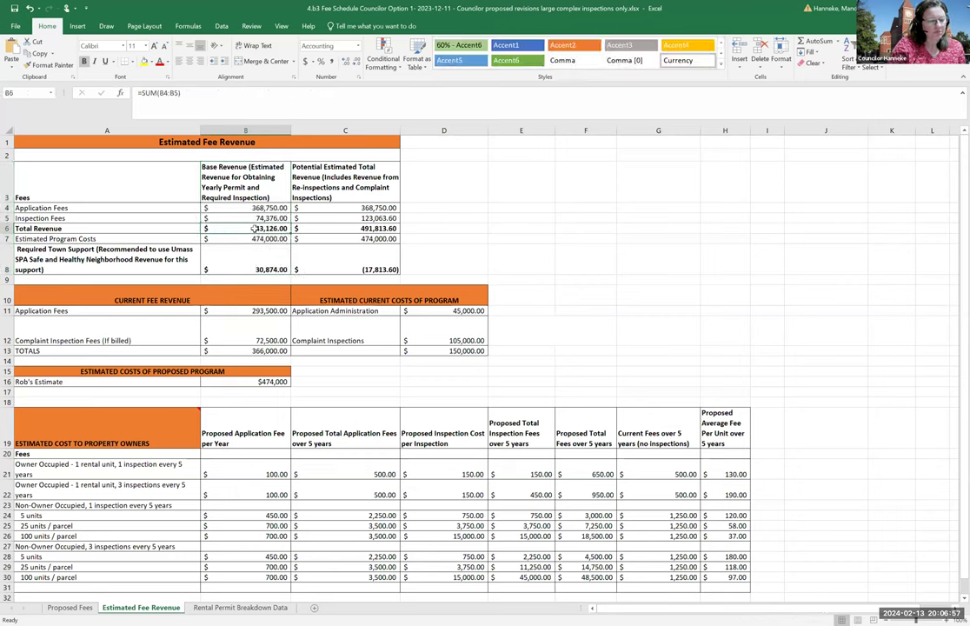
{"action": "mouse_move", "coordinate": [242, 228]}
{"action": "left_mouse_down"}
{"action": "mouse_move", "coordinate": [156, 228]}
{"action": "mouse_move", "coordinate": [252, 227]}
{"action": "left_mouse_up"}
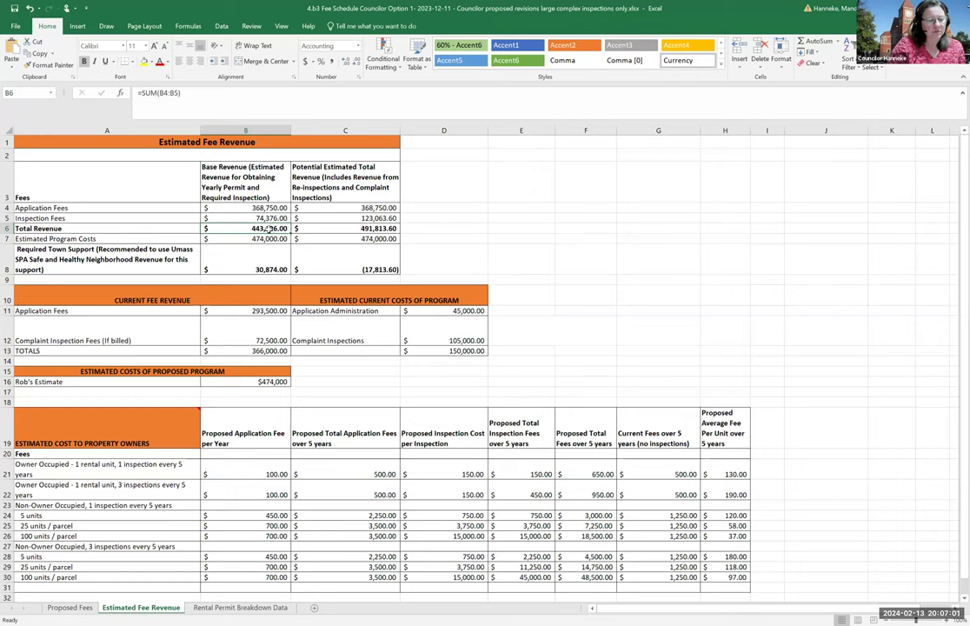
{"action": "left_click", "coordinate": [261, 268]}
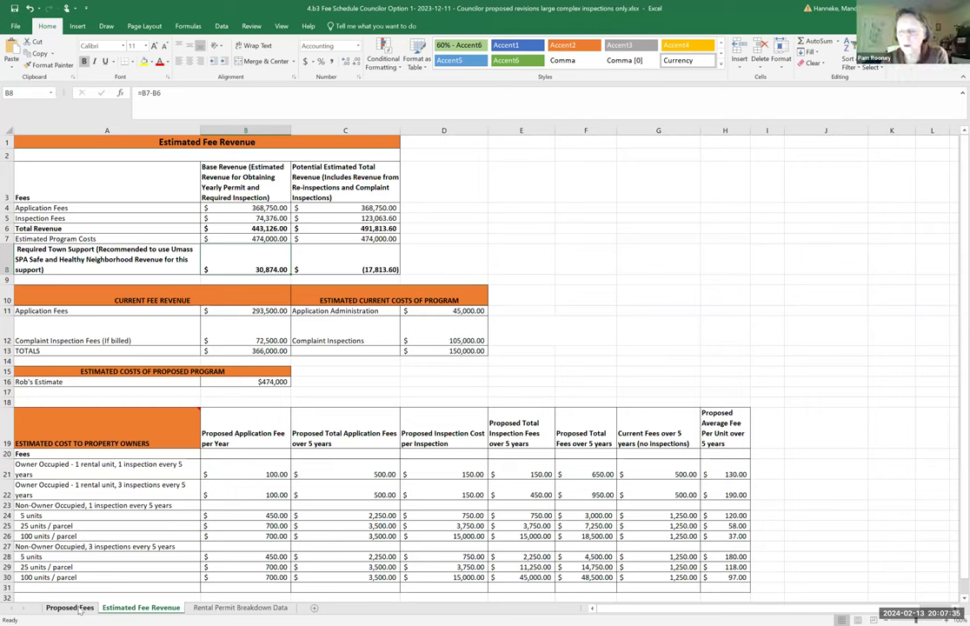
- Compare the non-owner-occupied rental unit total with the guardrail unit estimate on the Rental Permit Breakdown Data sheet
{"action": "left_click", "coordinate": [249, 608]}
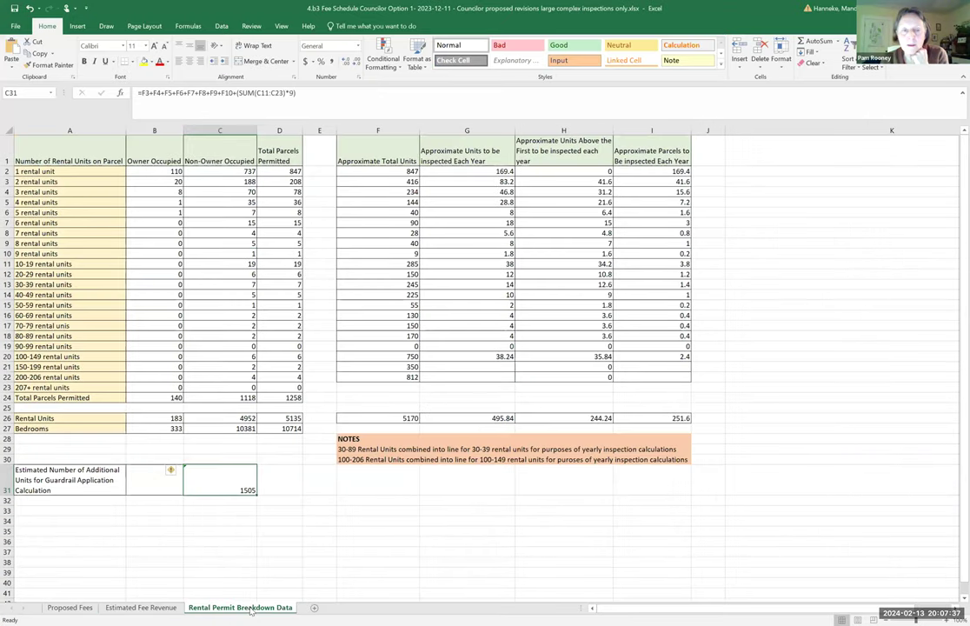
{"action": "left_click", "coordinate": [69, 608]}
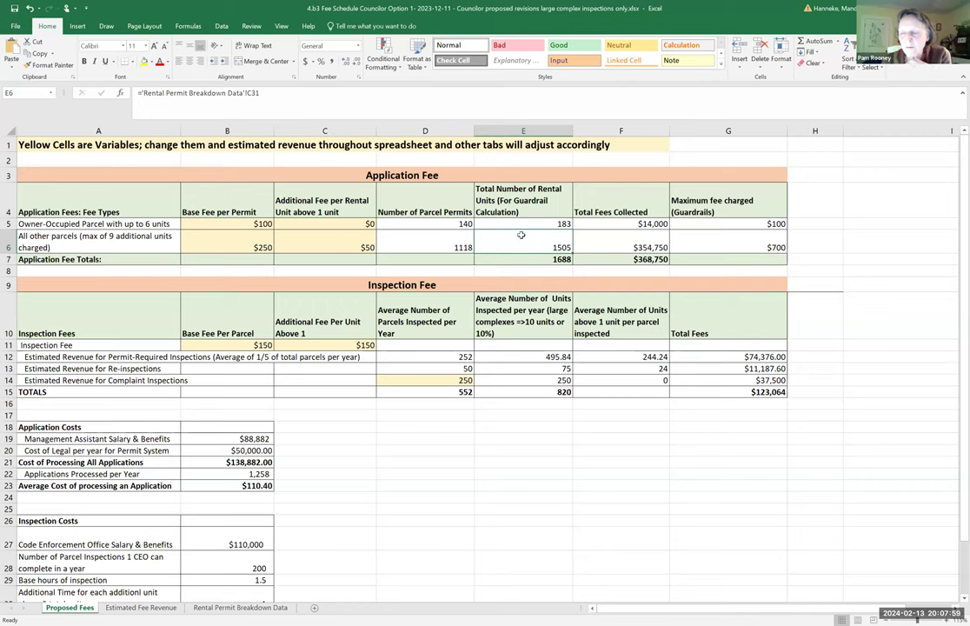
{"action": "left_click", "coordinate": [224, 607]}
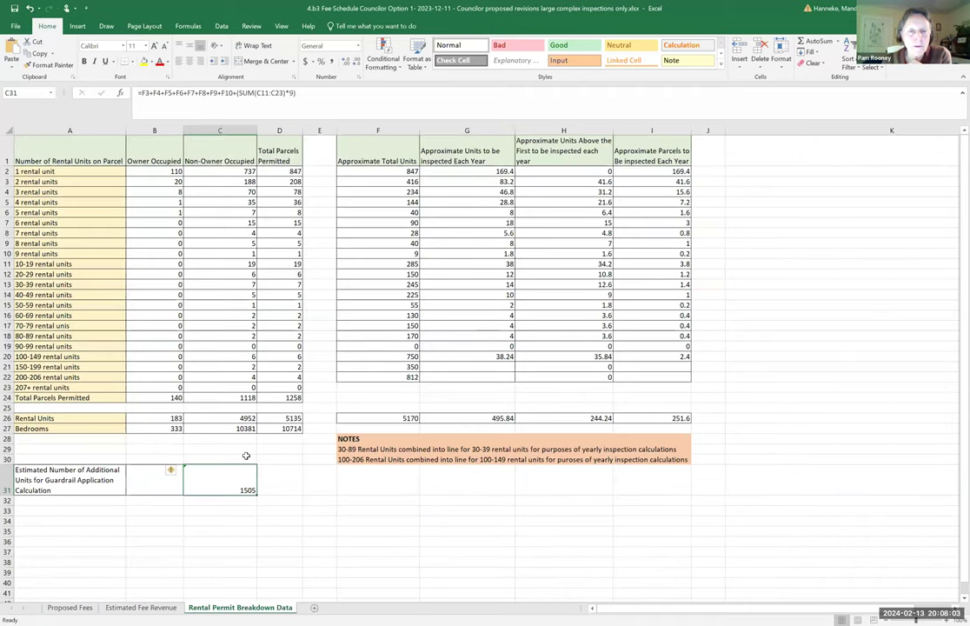
{"action": "left_click", "coordinate": [231, 419]}
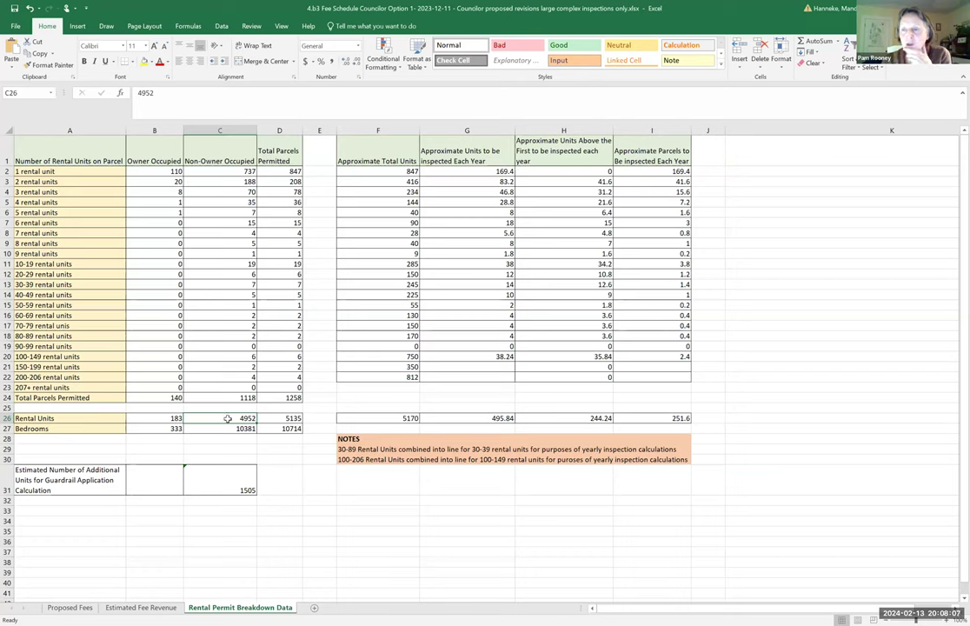
{"action": "left_click", "coordinate": [224, 480]}
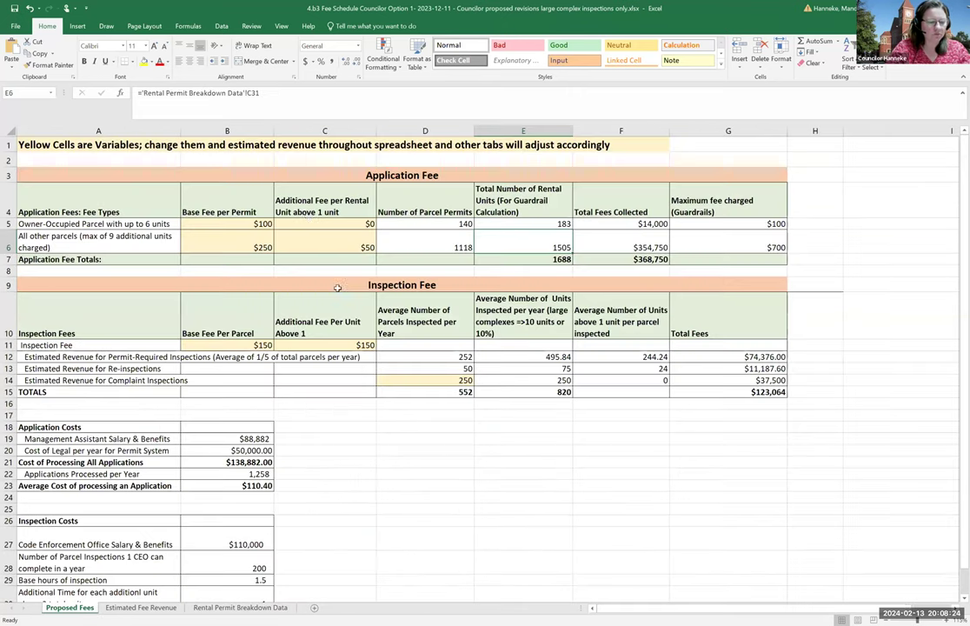
- Check the Total Fees Collected formula for all other parcels on Proposed Fees, and the breakdown sheet's unit total and guardrail formula behind it
{"action": "left_click", "coordinate": [70, 607]}
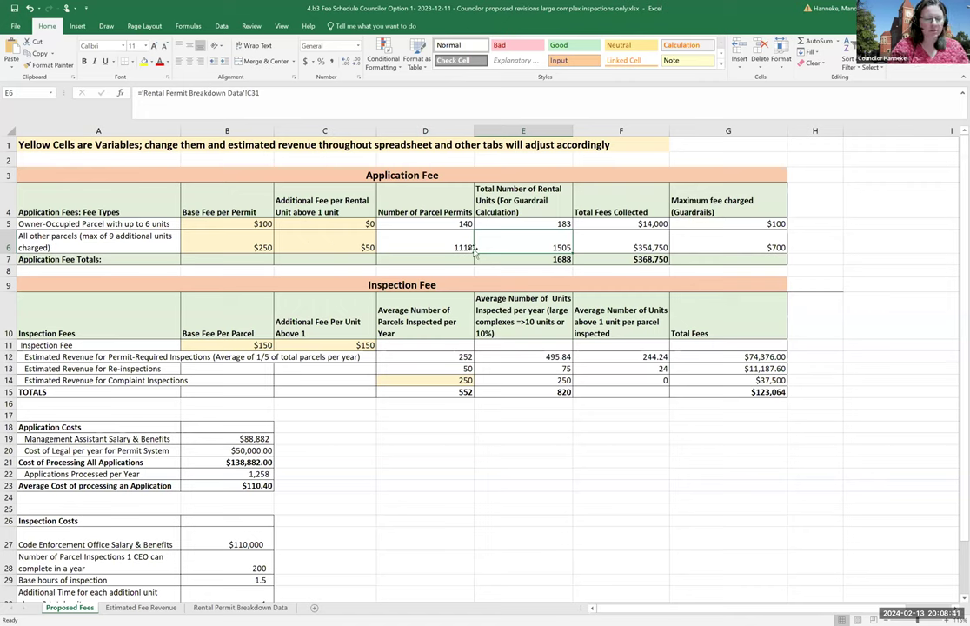
{"action": "left_click", "coordinate": [622, 244]}
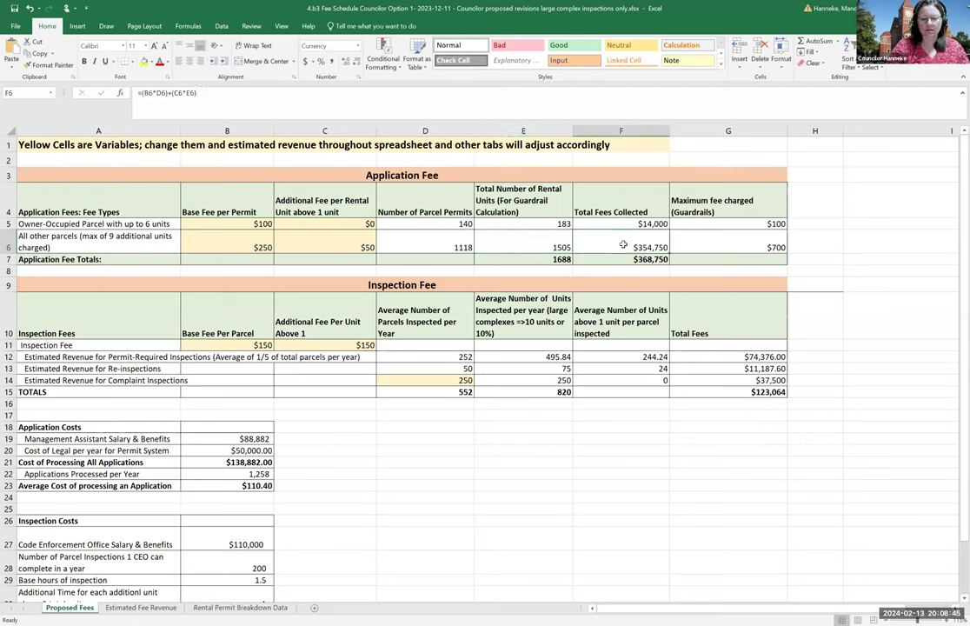
{"action": "left_click", "coordinate": [217, 607]}
{"action": "left_click", "coordinate": [211, 418]}
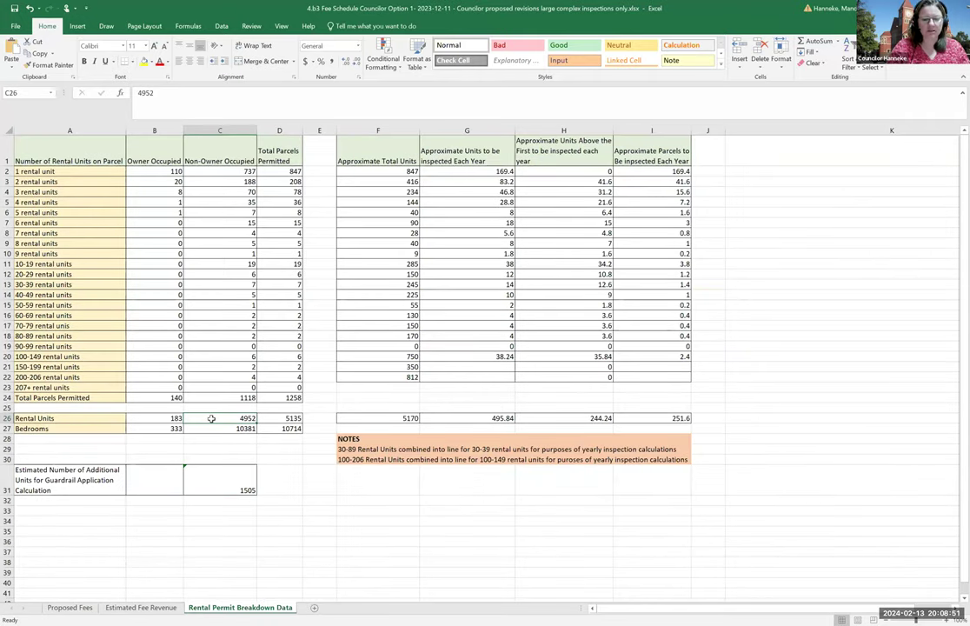
{"action": "left_click", "coordinate": [212, 483]}
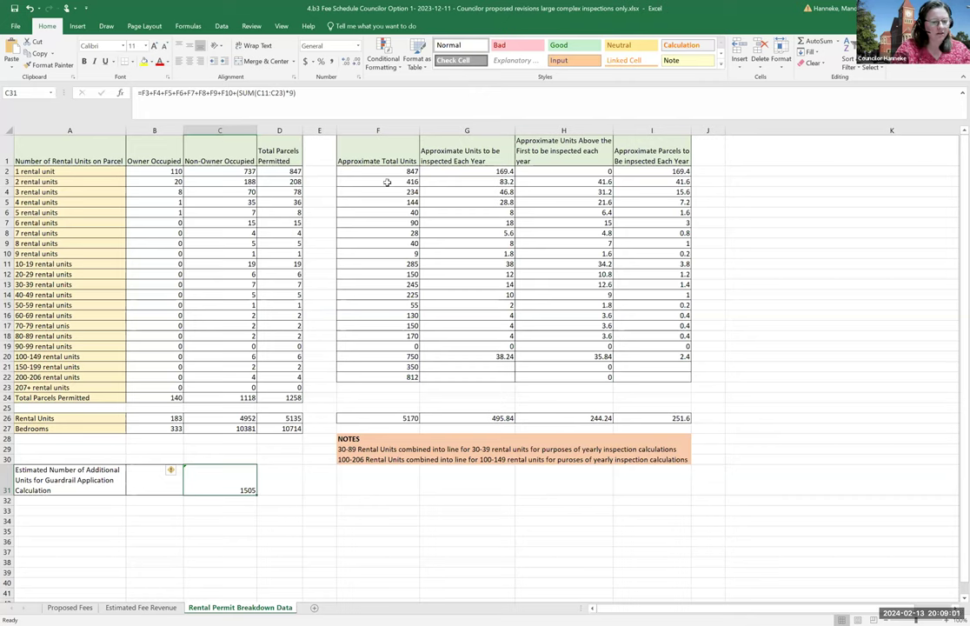
- Examine the Approximate Total Units formulas and the non-owner-occupied parcel counts for parcels with 2 to 9 rental units
{"action": "left_click_drag", "start_coordinate": [387, 181], "coordinate": [385, 275]}
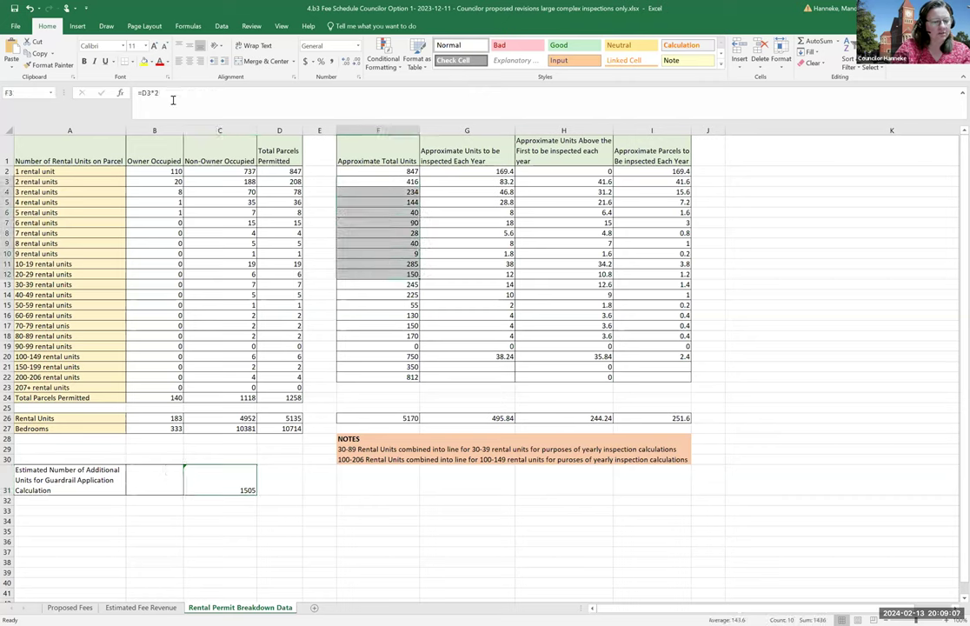
{"action": "left_click", "coordinate": [367, 181]}
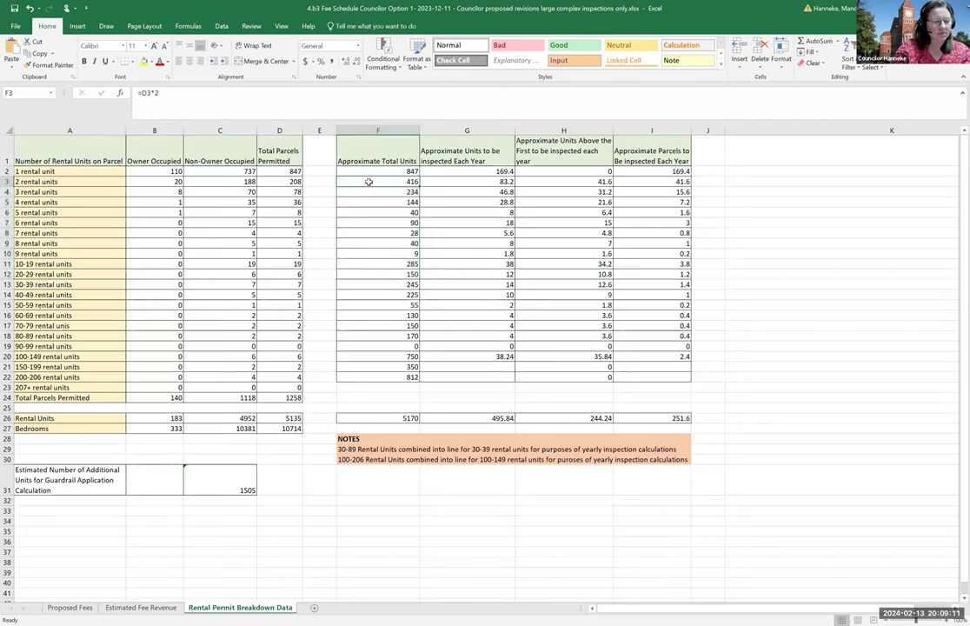
{"action": "left_click_drag", "start_coordinate": [368, 182], "coordinate": [366, 255]}
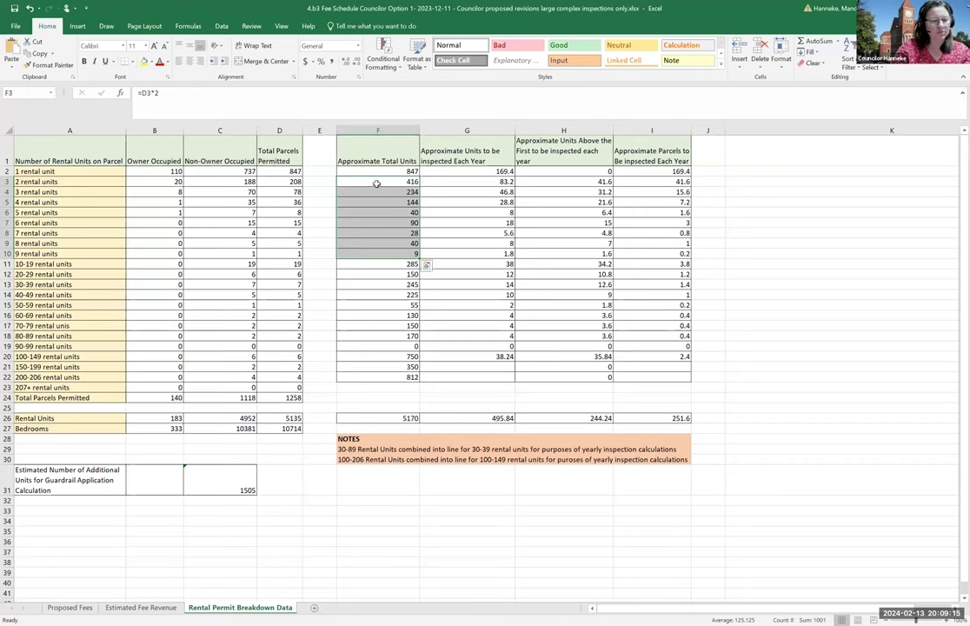
{"action": "left_click_drag", "start_coordinate": [232, 182], "coordinate": [238, 249]}
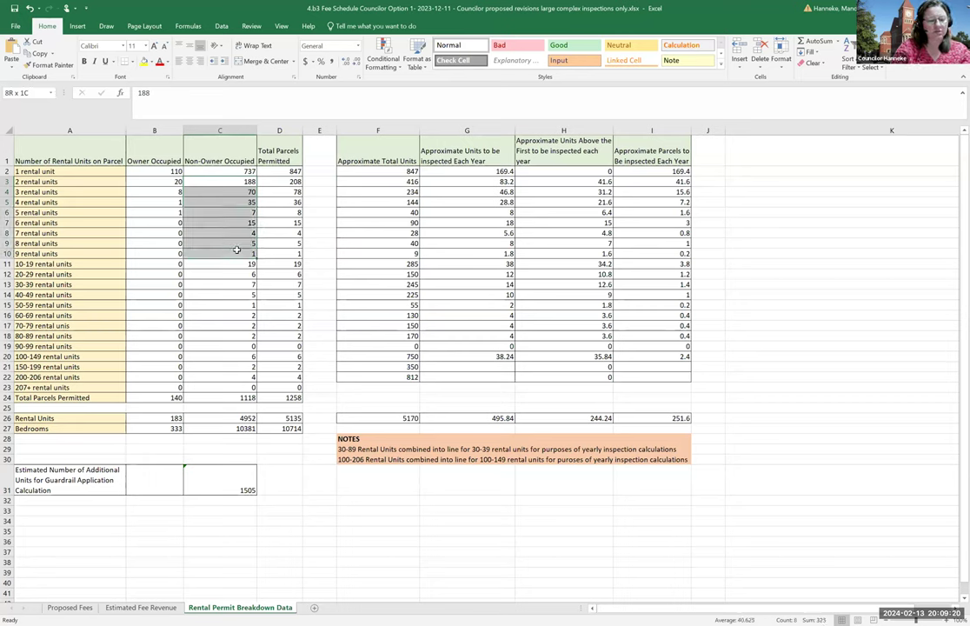
{"action": "left_click", "coordinate": [330, 251]}
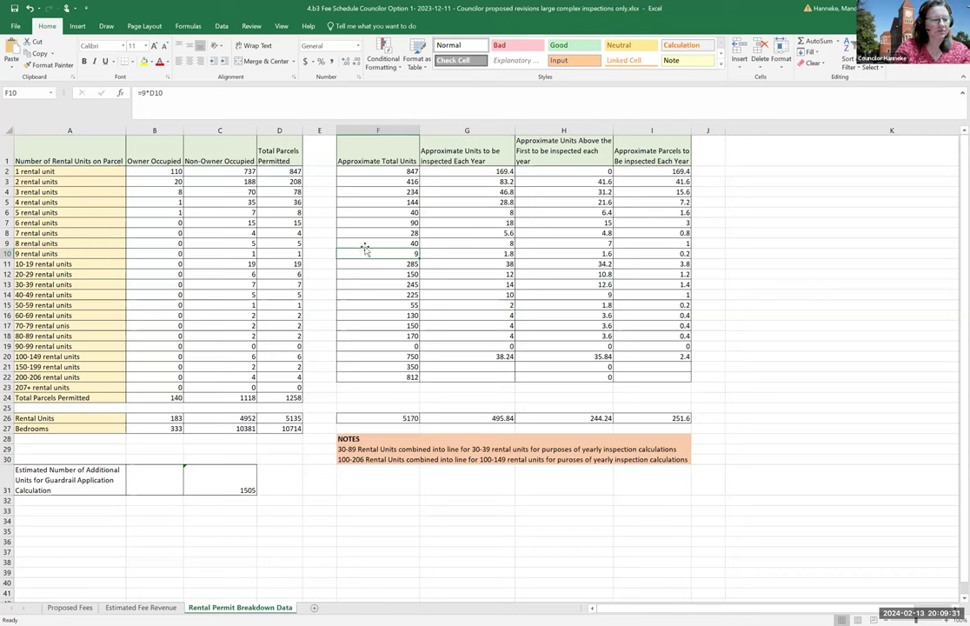
{"action": "left_click", "coordinate": [372, 223]}
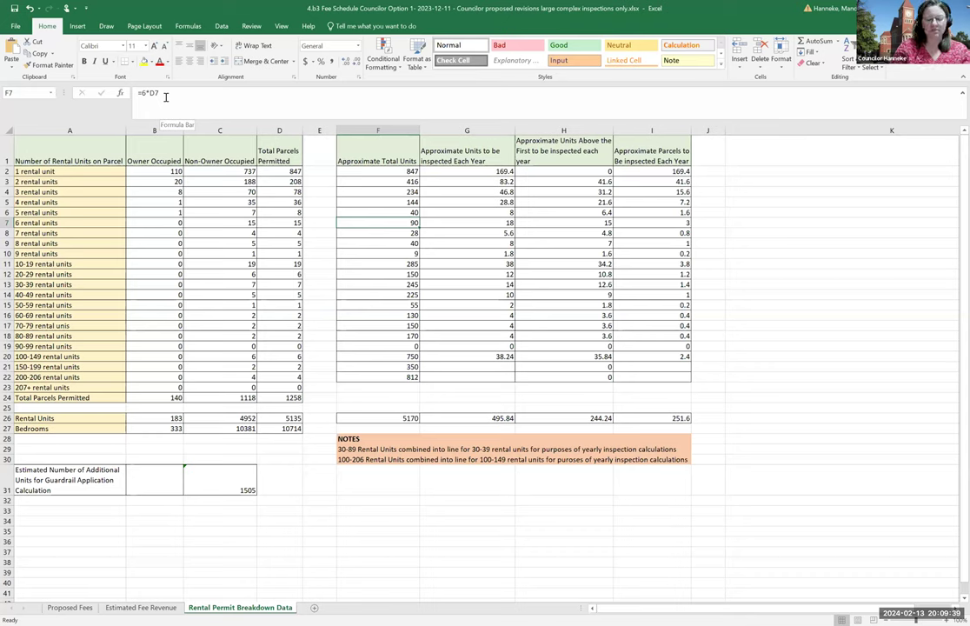
- Examine the non-owner-occupied counts for parcels with 10 or more units and open the guardrail formula in C31 to show its referenced cells
{"action": "left_click", "coordinate": [217, 265]}
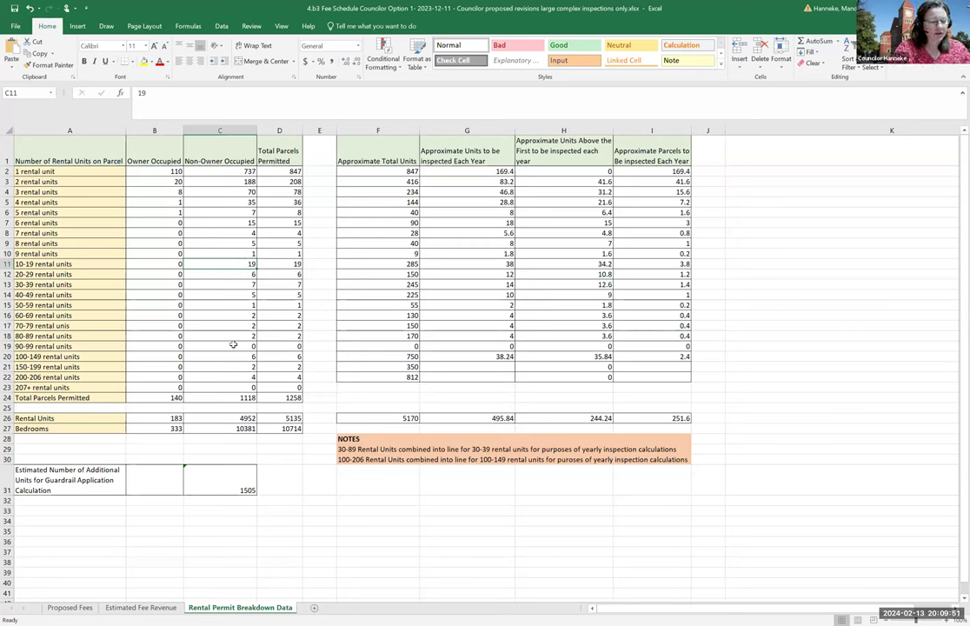
{"action": "left_click", "coordinate": [193, 473]}
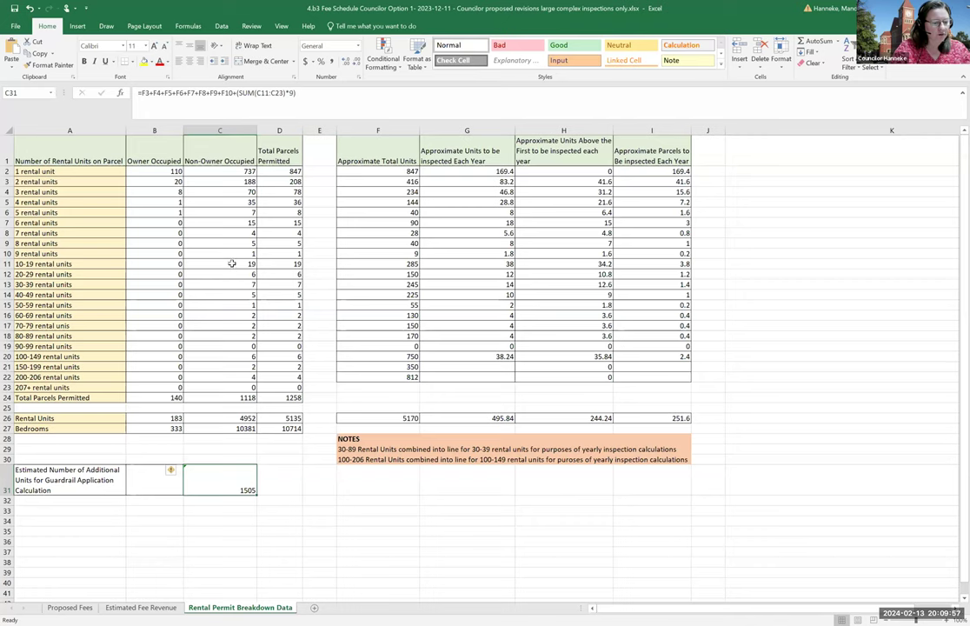
{"action": "left_click_drag", "start_coordinate": [232, 264], "coordinate": [241, 383]}
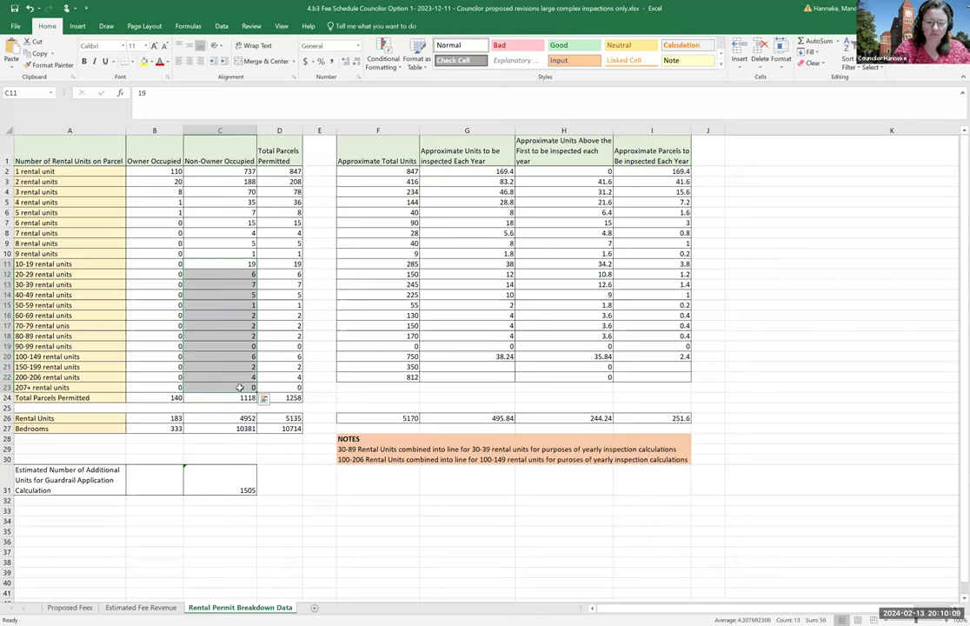
{"action": "left_click", "coordinate": [222, 476]}
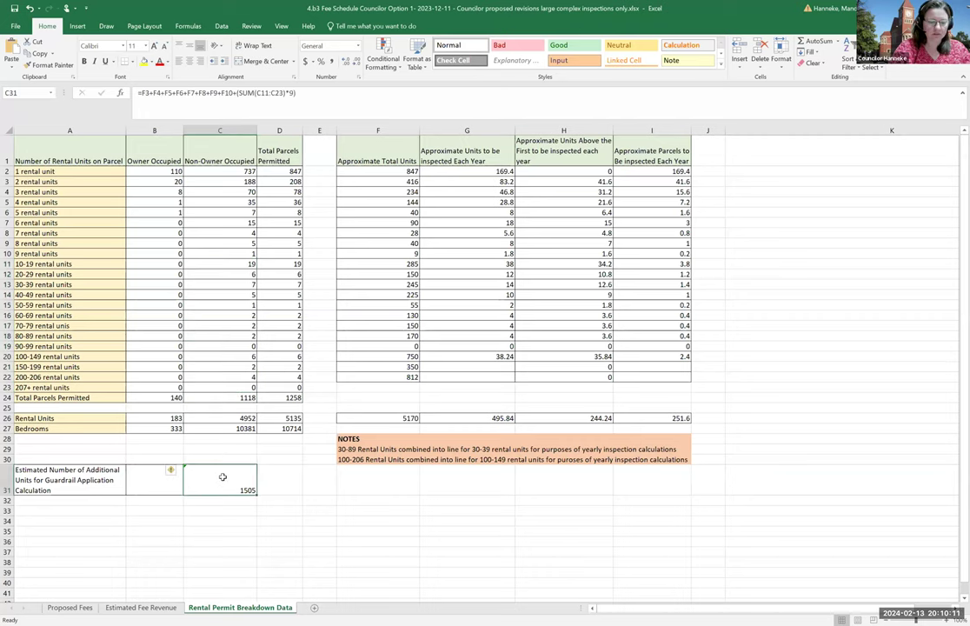
{"action": "left_click", "coordinate": [252, 93]}
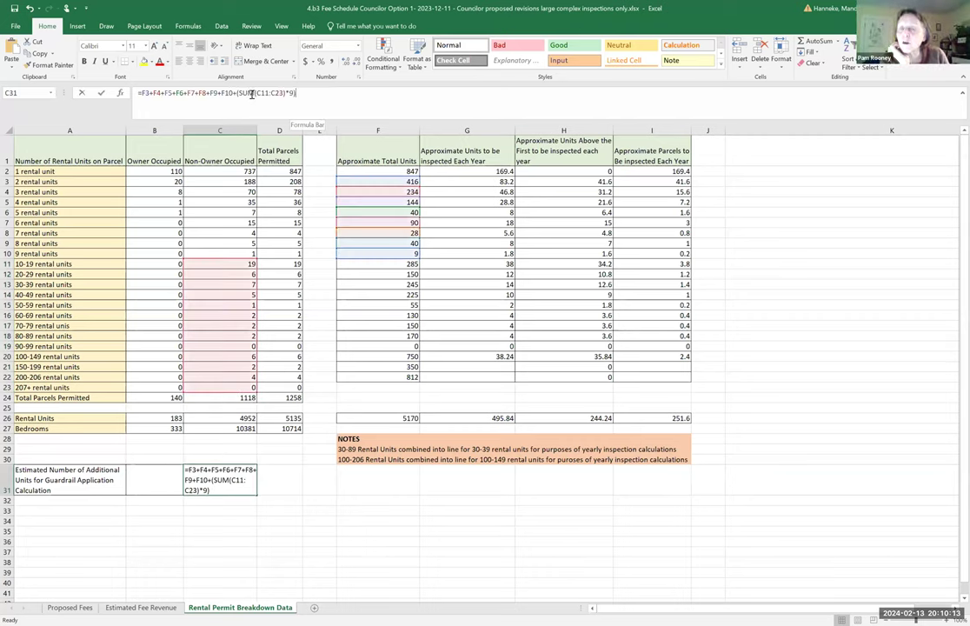
- Examine the guardrail formula in C31, leave it unchanged, and check the non-owner-occupied count for 10-19 rental units against it
{"action": "left_click_drag", "start_coordinate": [252, 93], "coordinate": [316, 100]}
{"action": "left_click", "coordinate": [318, 101]}
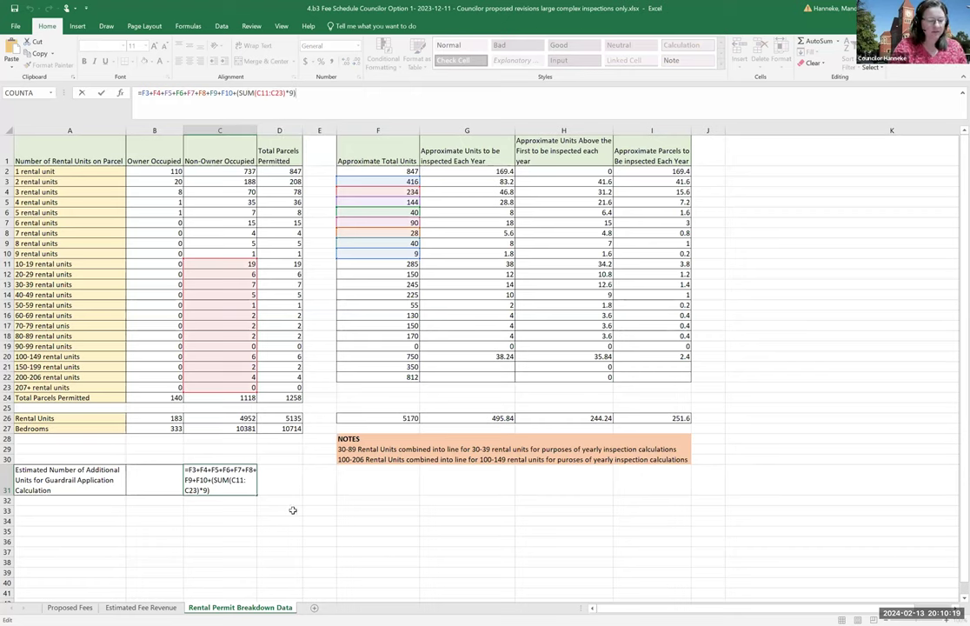
{"action": "left_click", "coordinate": [242, 488]}
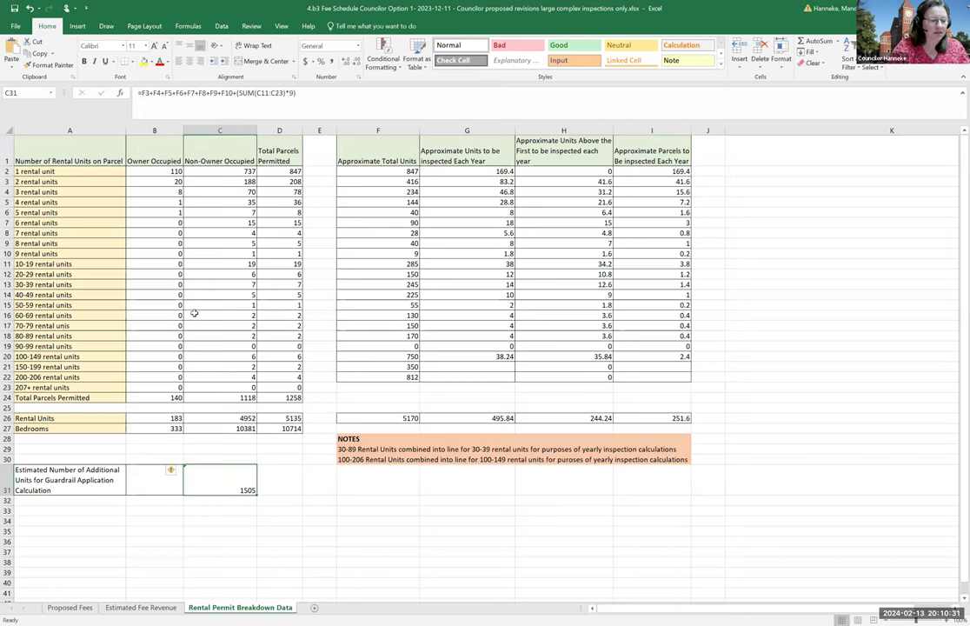
{"action": "left_click", "coordinate": [229, 264]}
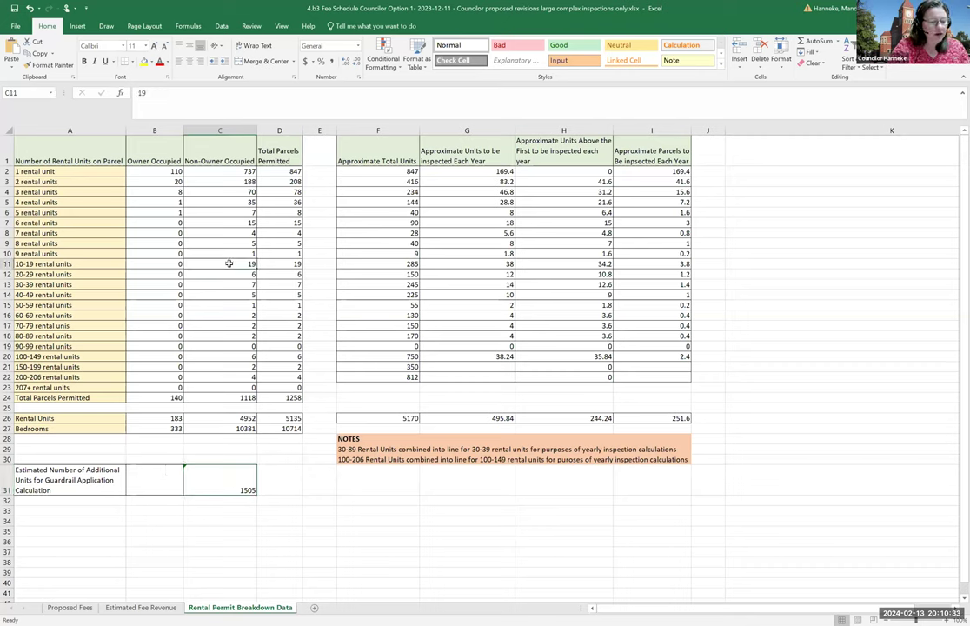
{"action": "left_click", "coordinate": [223, 483]}
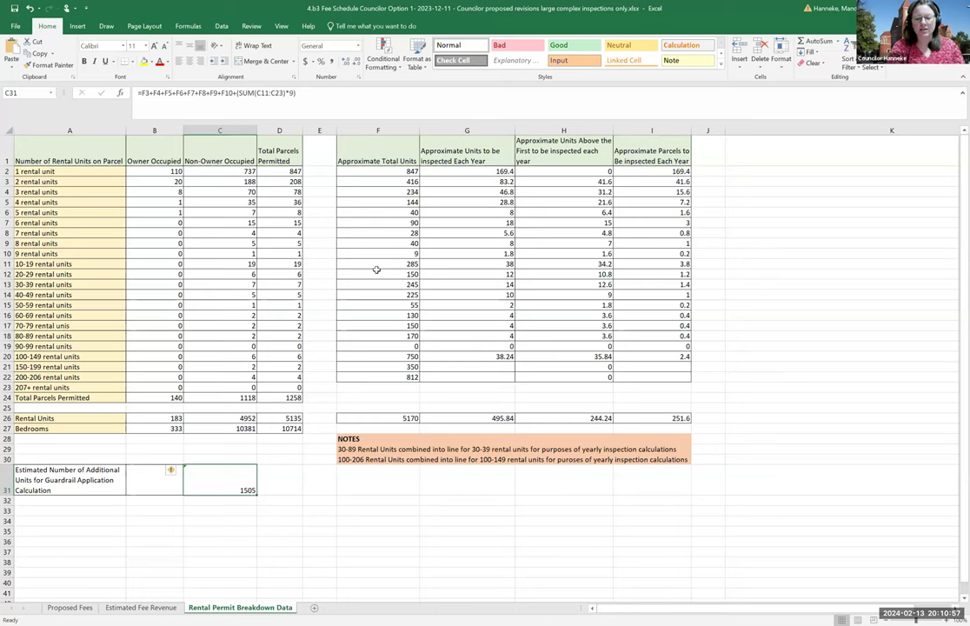
- Review the base total revenue, estimated program costs and required town support in B6:B8 on the Estimated Fee Revenue sheet
{"action": "left_click", "coordinate": [140, 607]}
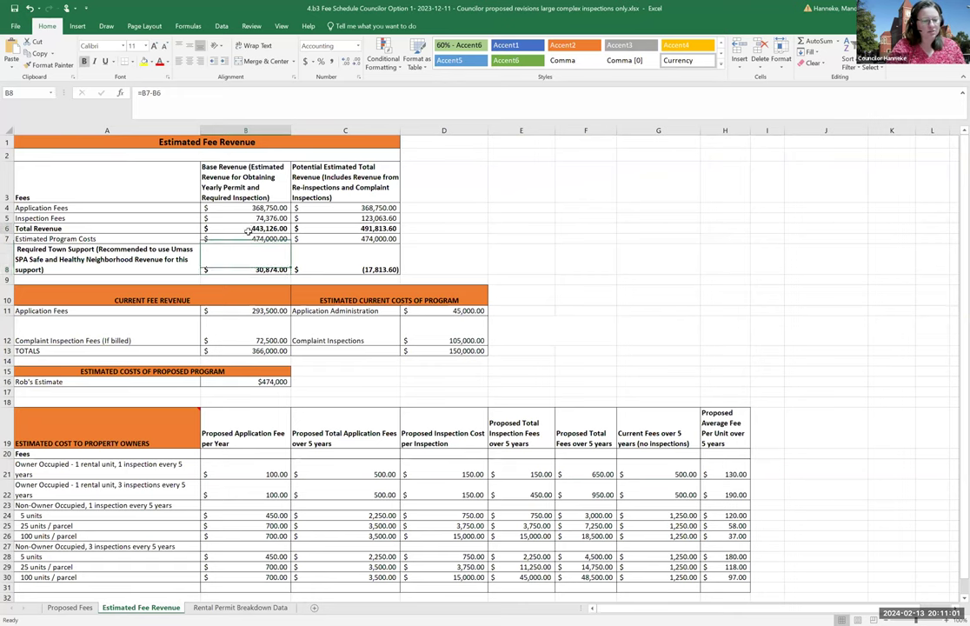
{"action": "left_click_drag", "start_coordinate": [245, 227], "coordinate": [248, 260]}
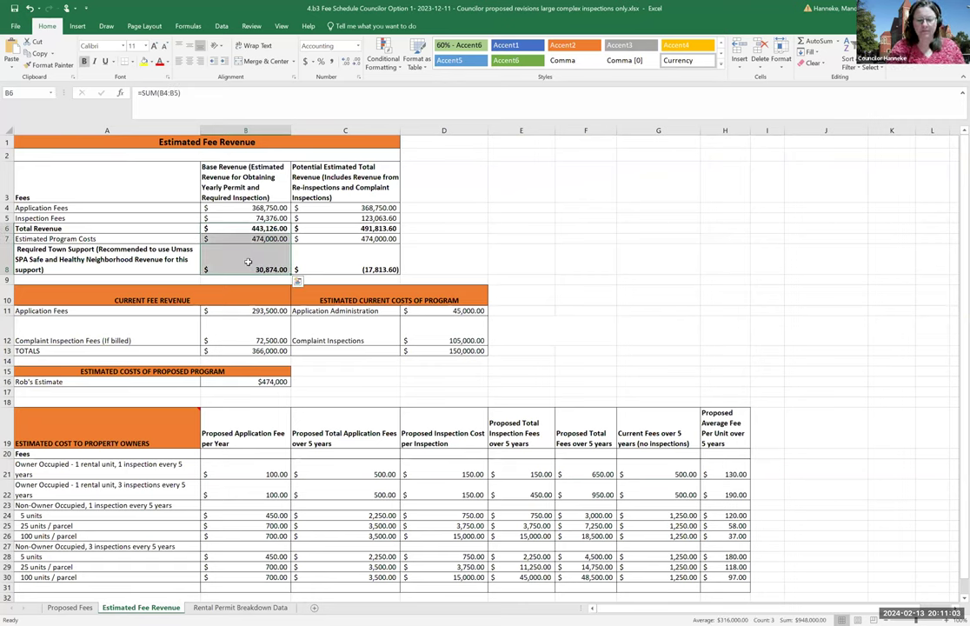
{"action": "left_click", "coordinate": [526, 295]}
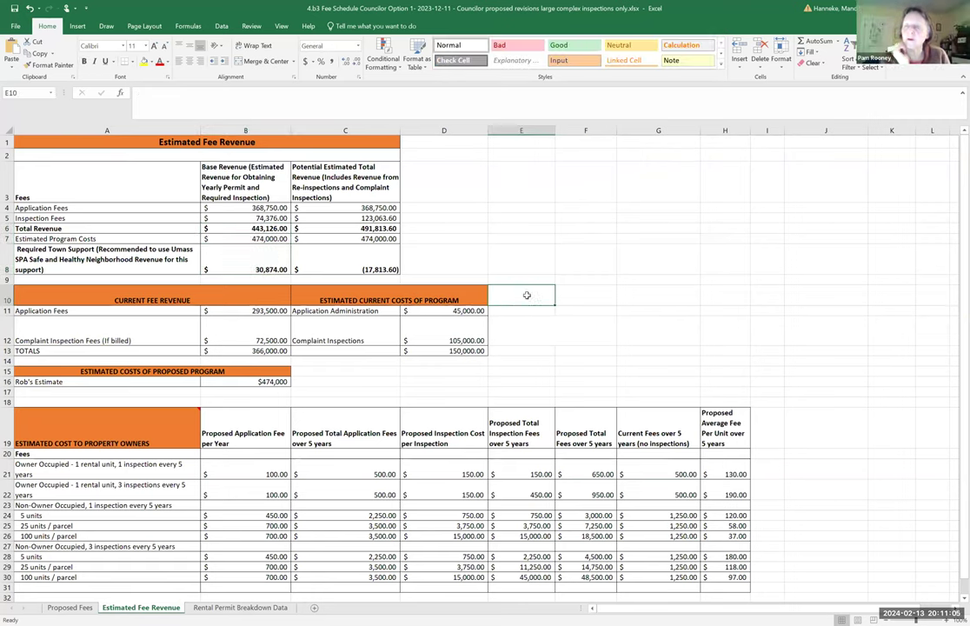
- Check the non-owner-occupied parcel counts for 200-206 rental units and 1 rental unit on the Rental Permit Breakdown Data sheet
{"action": "left_click", "coordinate": [244, 607]}
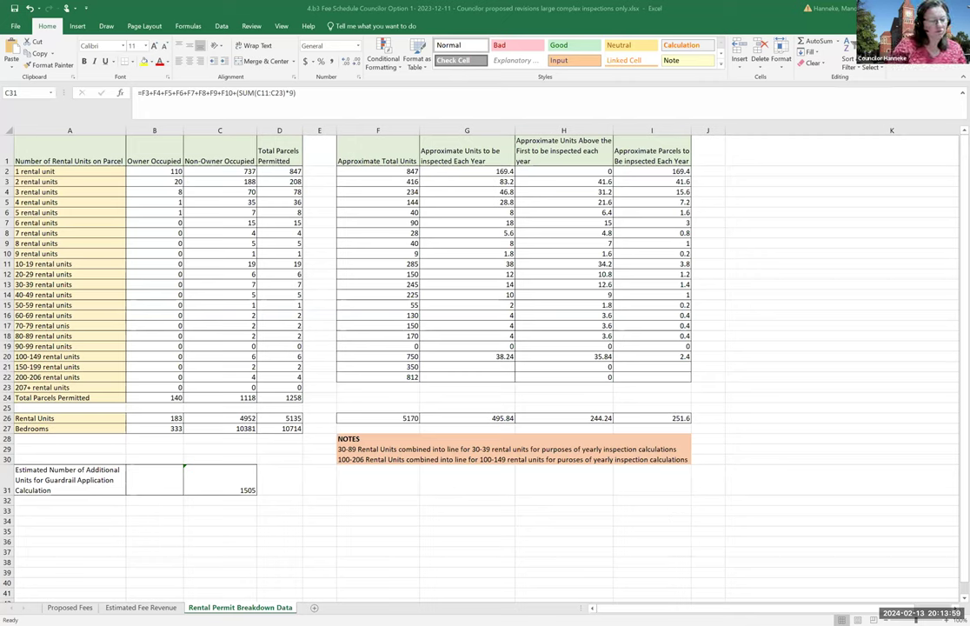
{"action": "left_click", "coordinate": [215, 377]}
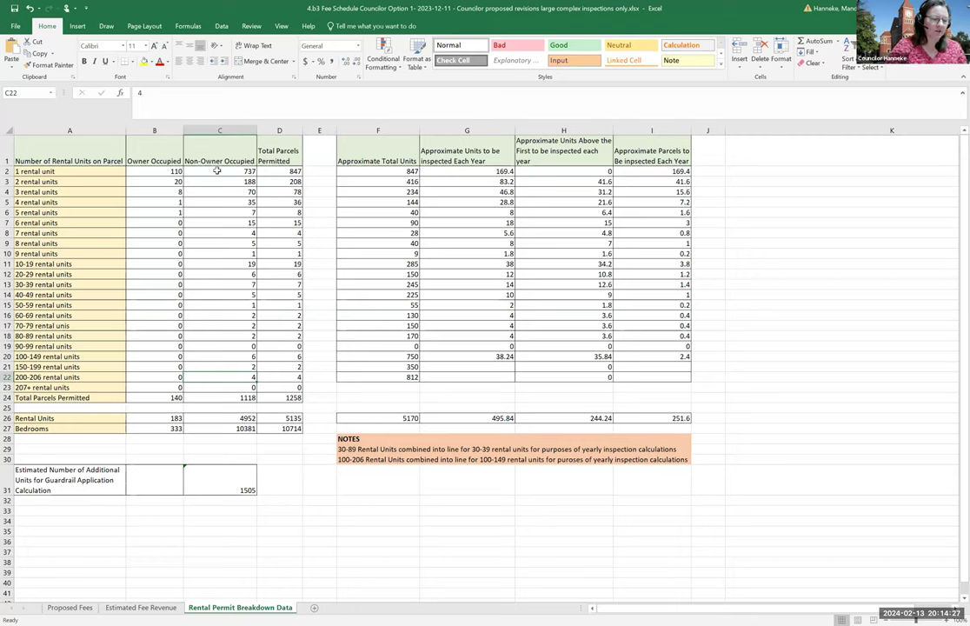
{"action": "left_click_drag", "start_coordinate": [218, 171], "coordinate": [214, 174]}
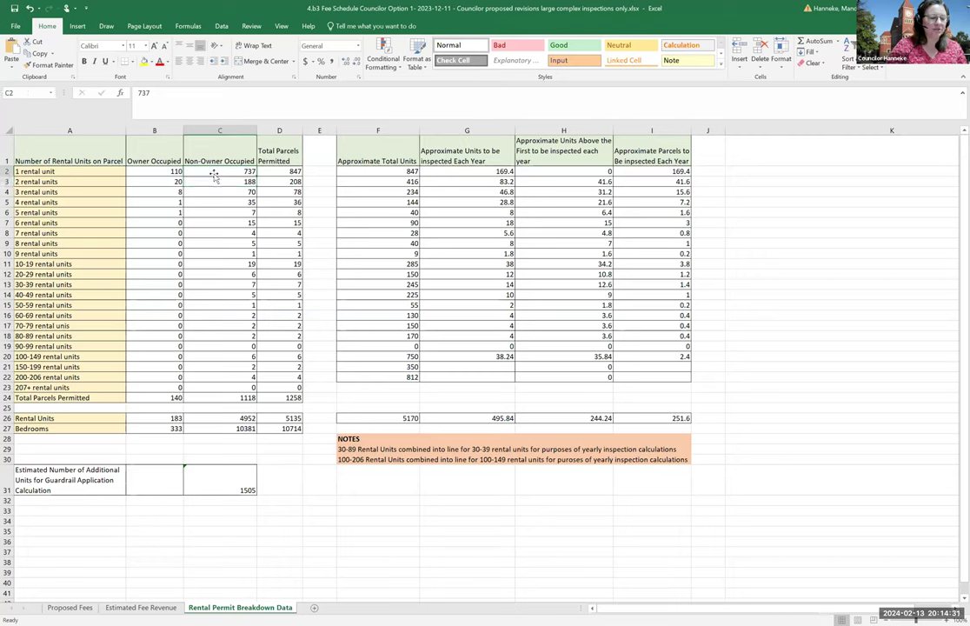